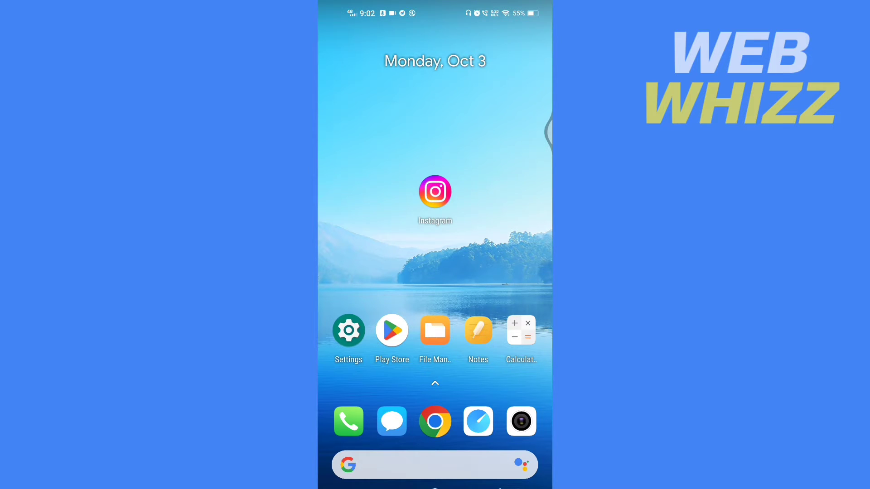
Open Instagram, choose the fawn photo for a new post, and skip filters to post details.
click(444, 191)
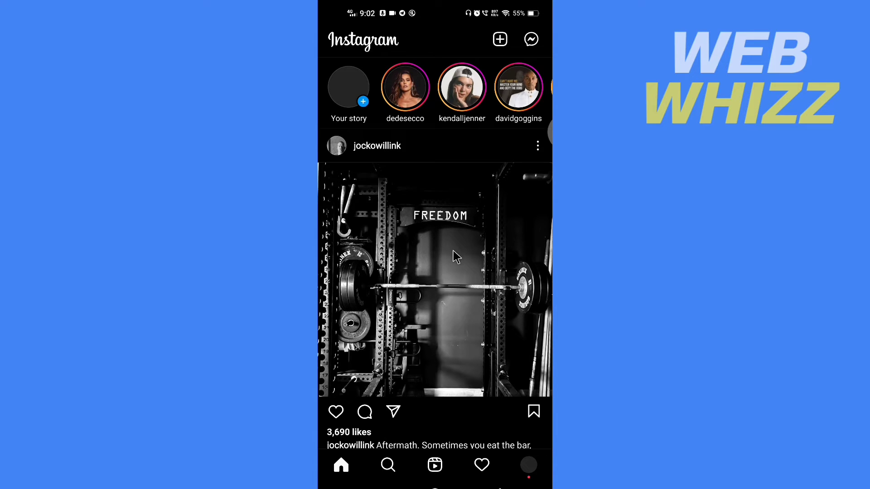
click(500, 40)
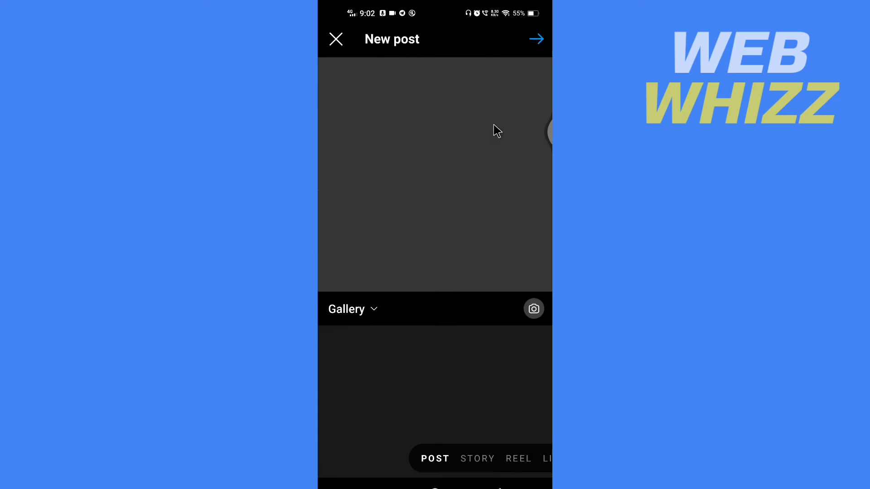
click(464, 356)
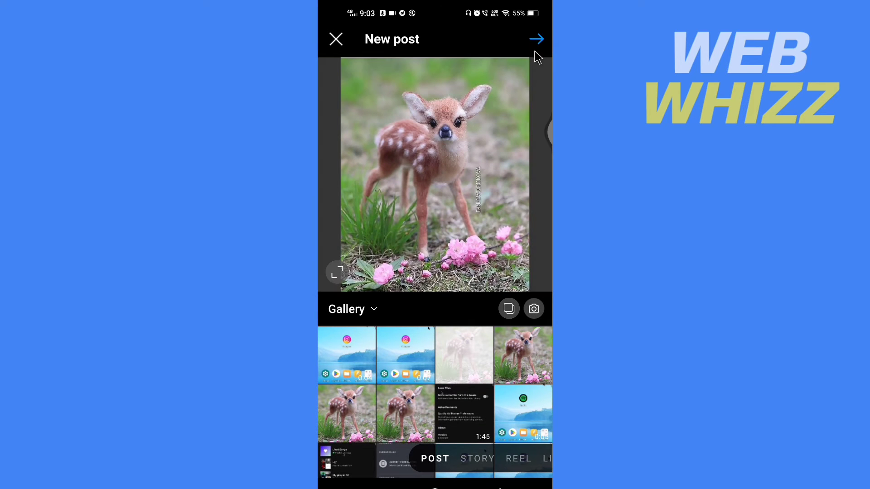
click(536, 39)
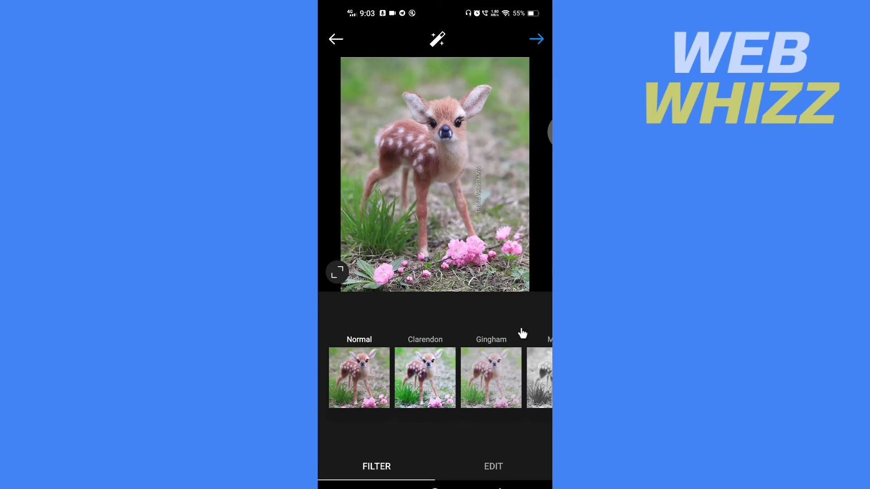
click(539, 41)
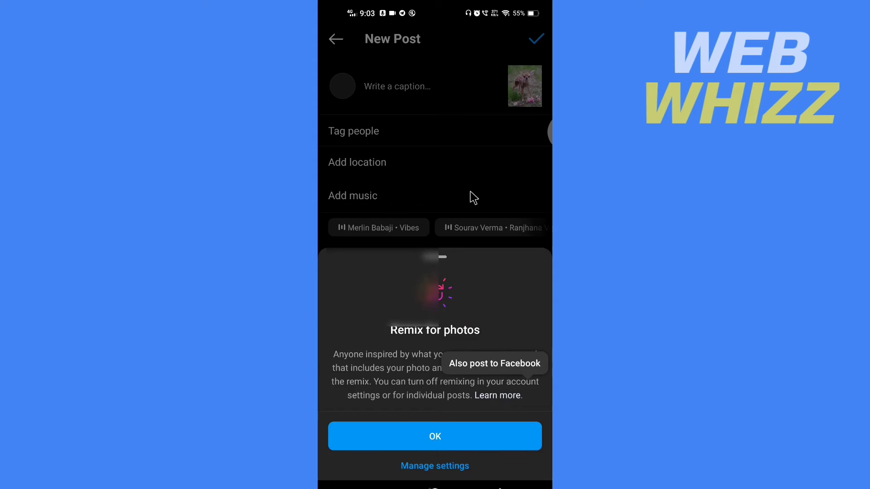
click(470, 195)
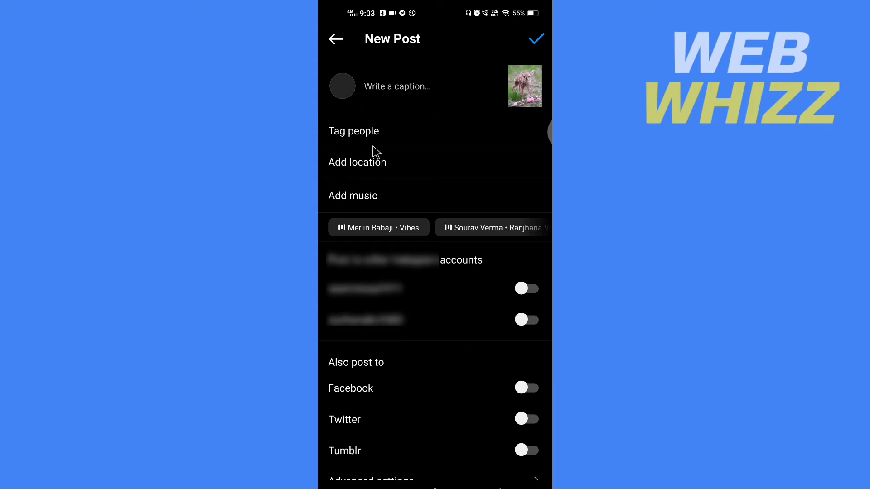
click(421, 133)
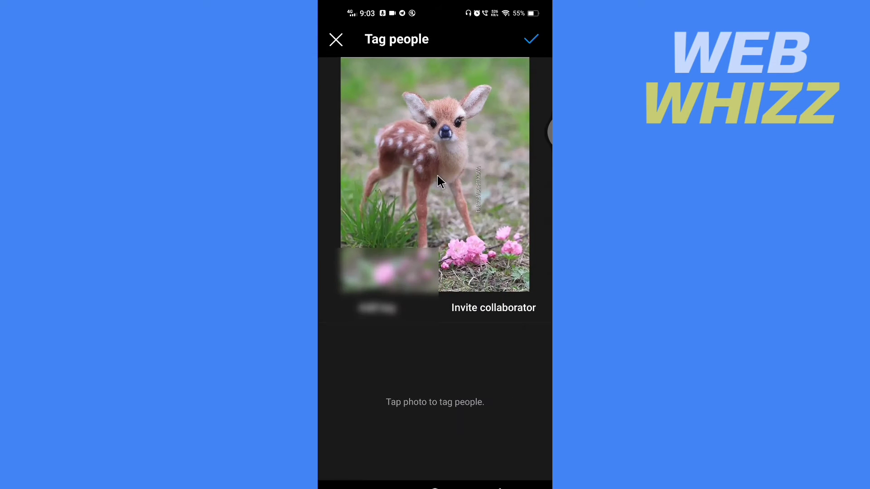
click(495, 308)
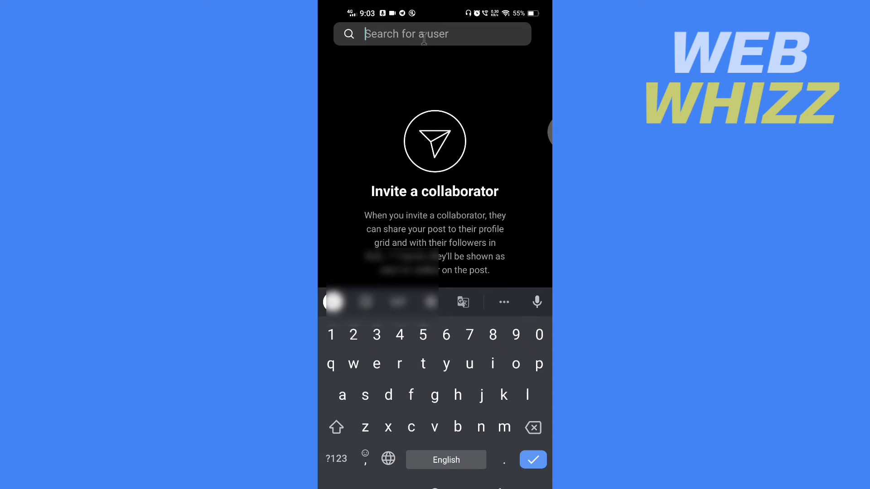
text(sea)
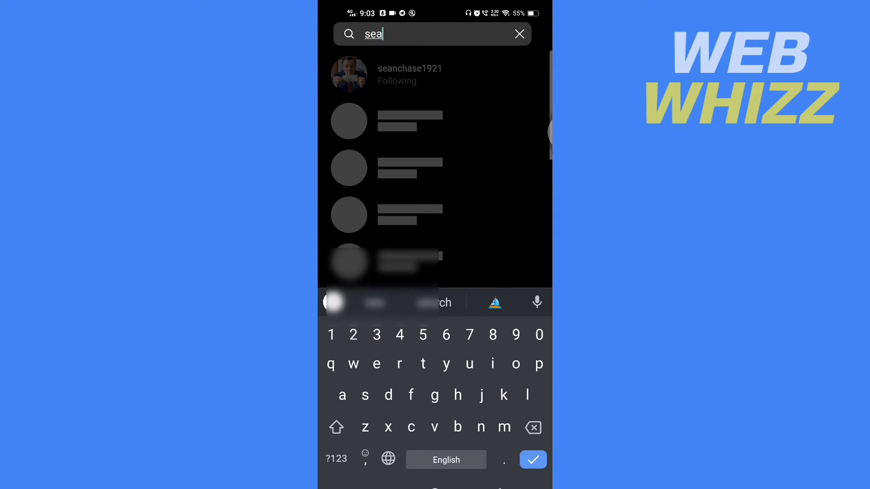
text(n)
click(410, 74)
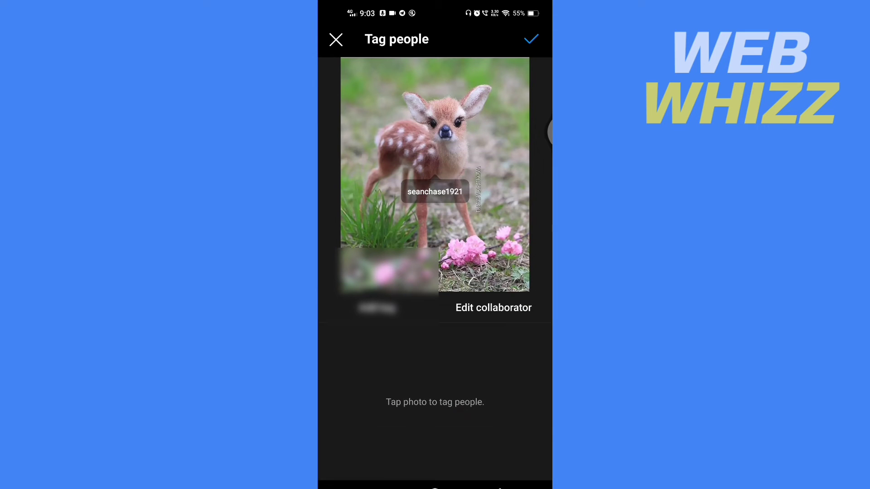
click(530, 39)
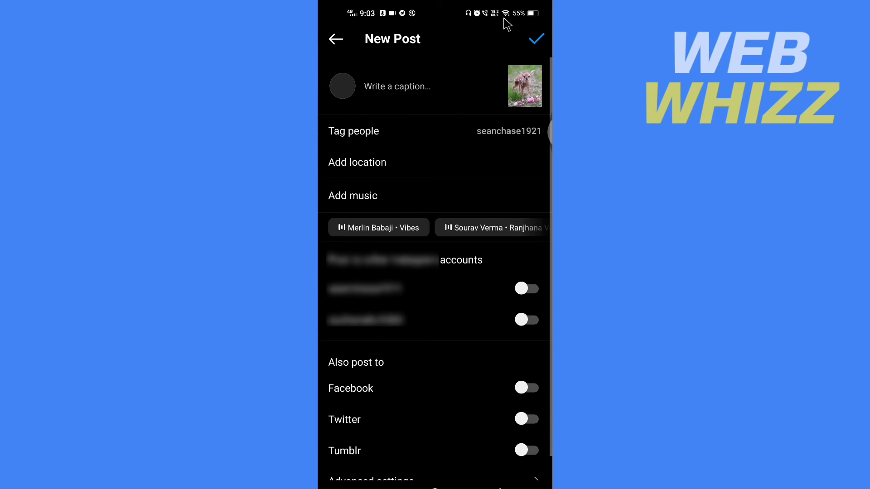
click(537, 40)
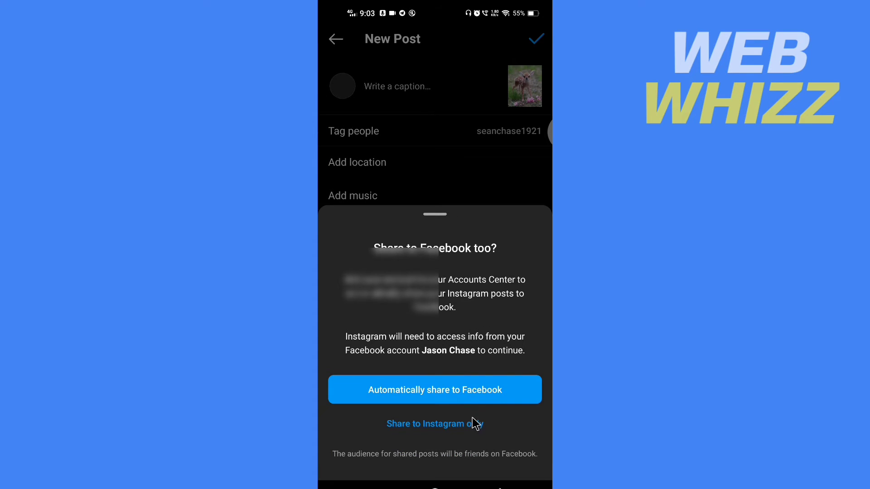
click(475, 426)
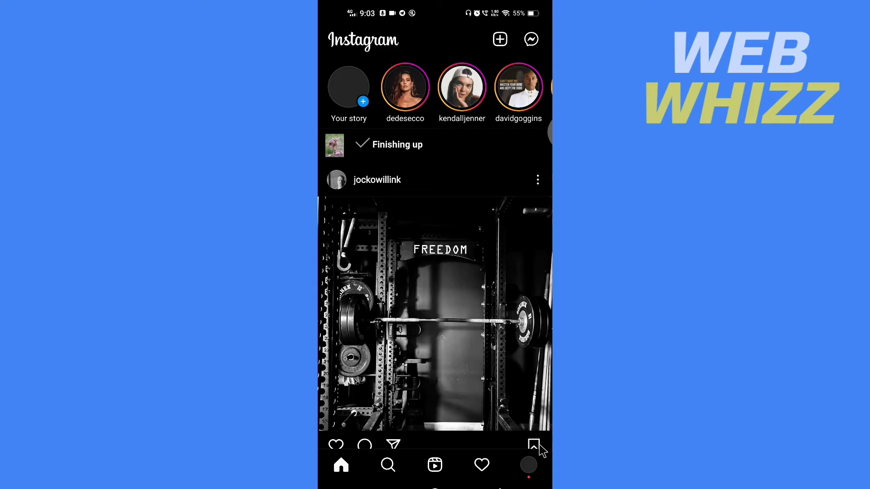
Refresh the webwhizz1 profile and open the newly posted fawn photo.
click(530, 464)
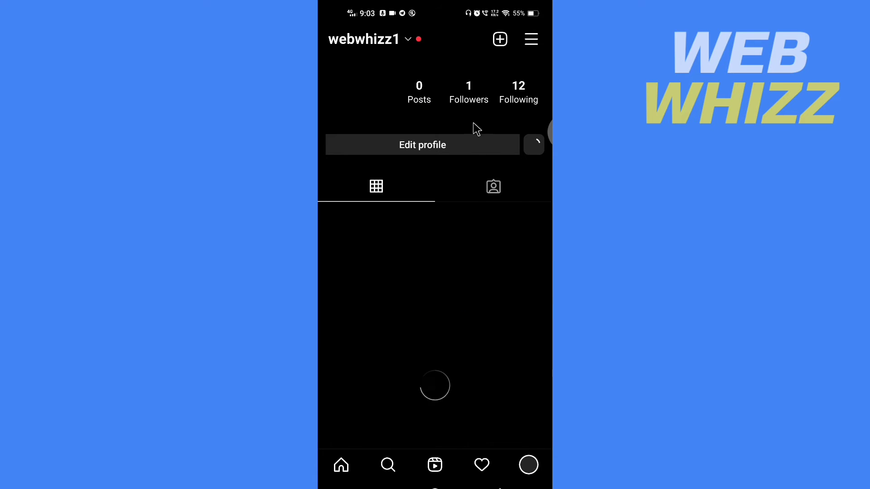
drag(475, 184, 471, 394)
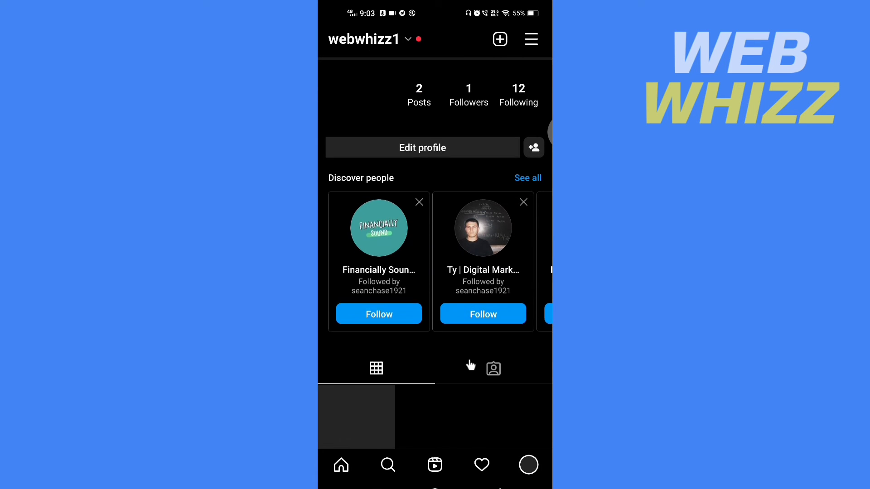
scroll(473, 356, down, 3)
scroll(476, 340, down, 2)
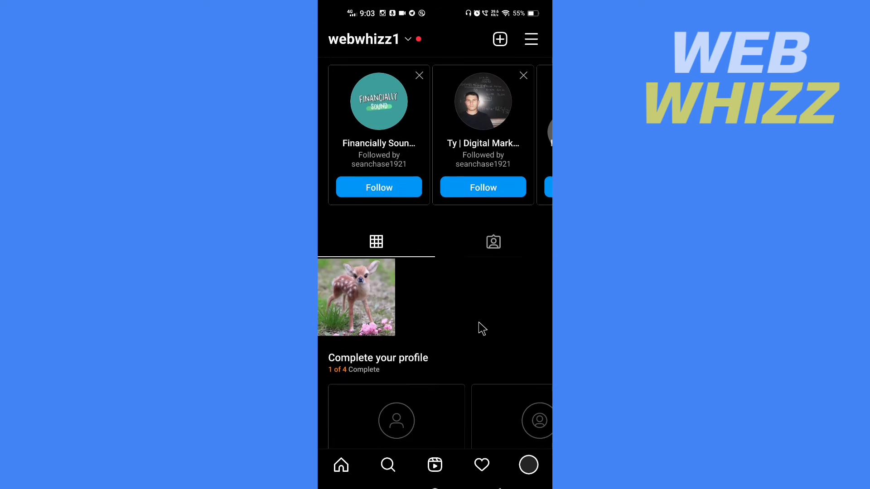
click(378, 282)
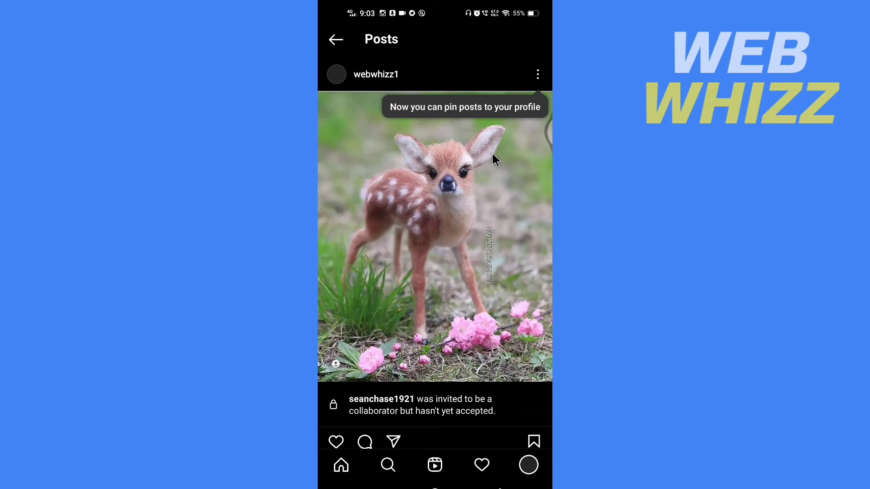
Open the edit info screen for the fawn post from its three-dot menu.
click(539, 75)
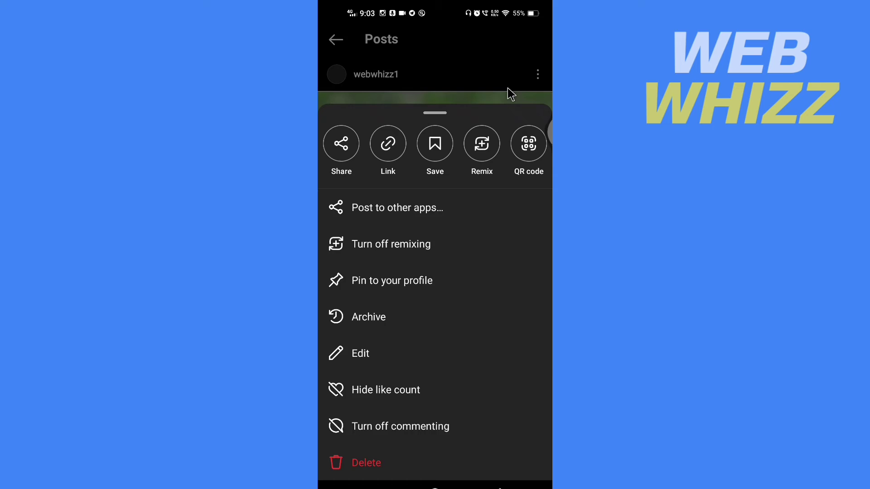
click(531, 86)
click(383, 357)
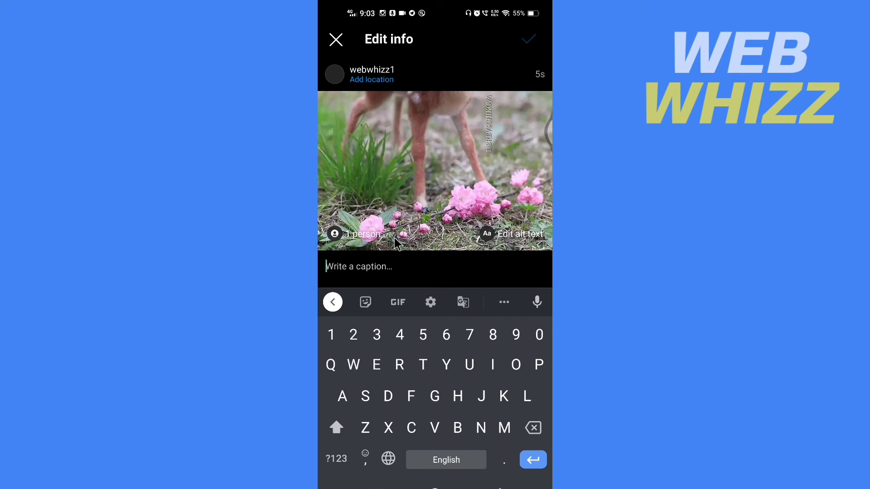
click(354, 234)
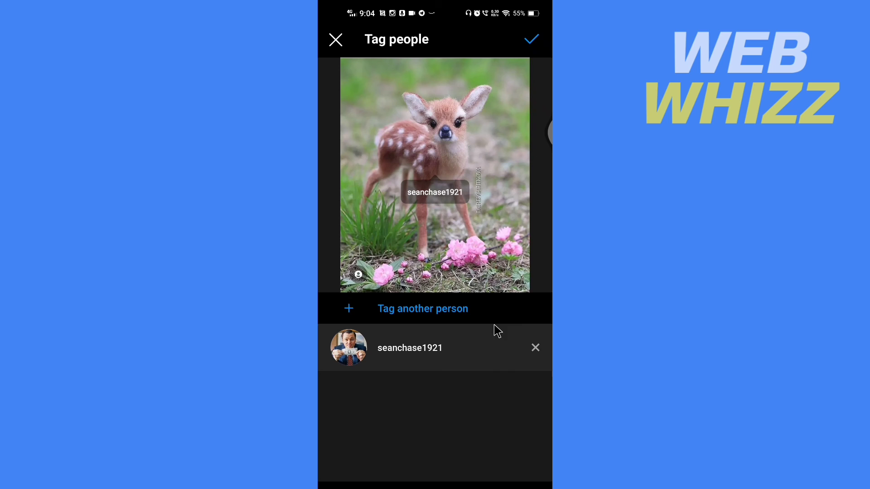
click(535, 349)
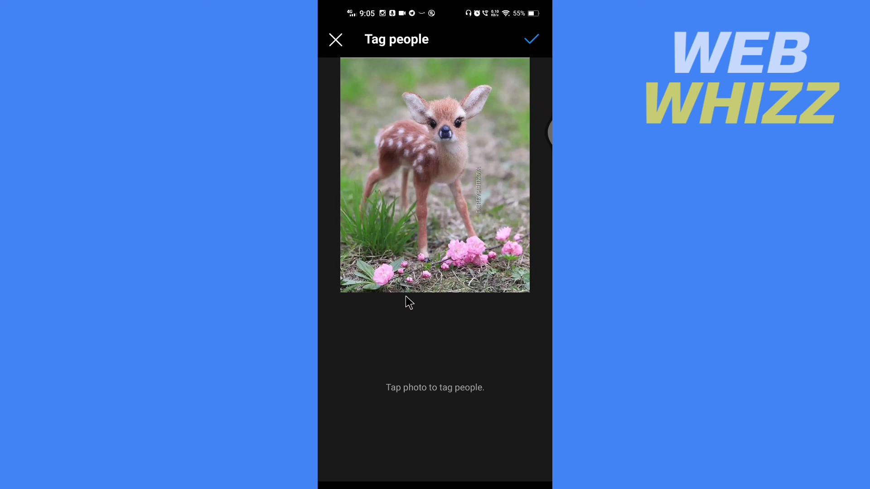